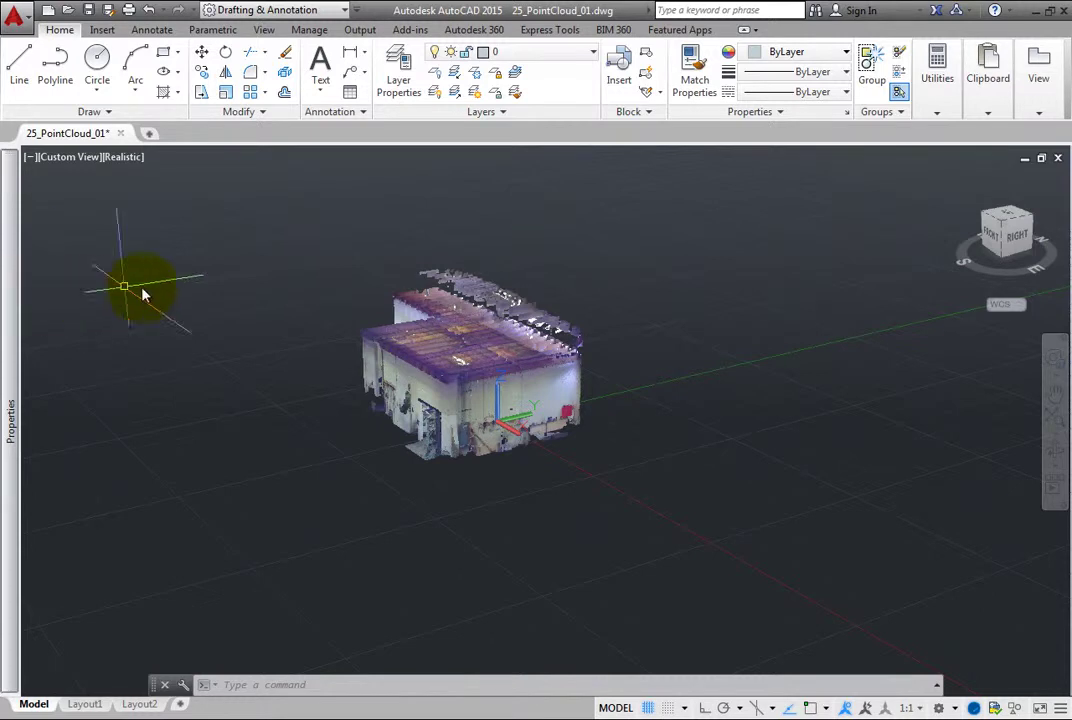
- Select the building point cloud and set its stylization to Scan Colors
{"action": "left_click", "coordinate": [370, 338]}
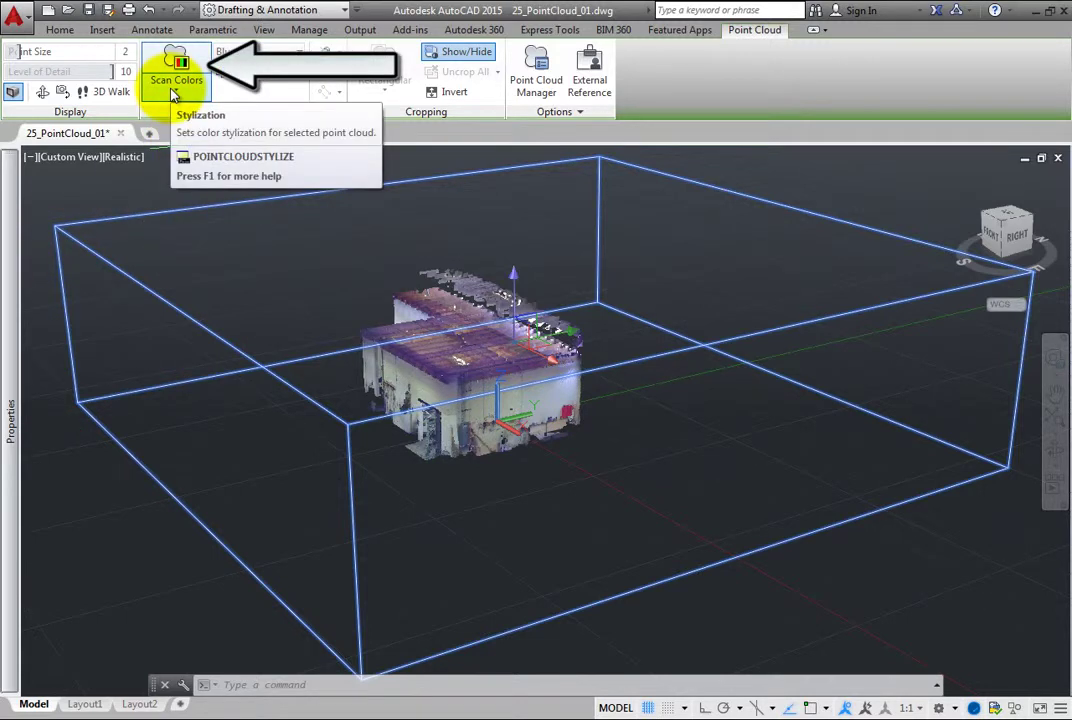
{"action": "left_click", "coordinate": [179, 95]}
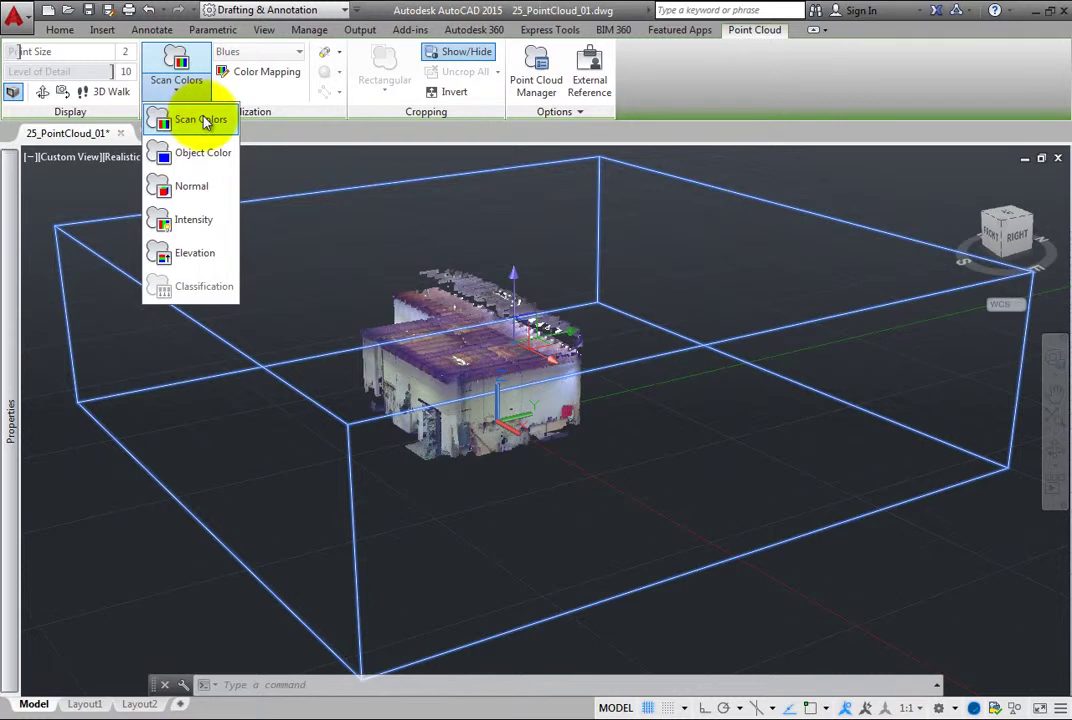
{"action": "left_click", "coordinate": [203, 122]}
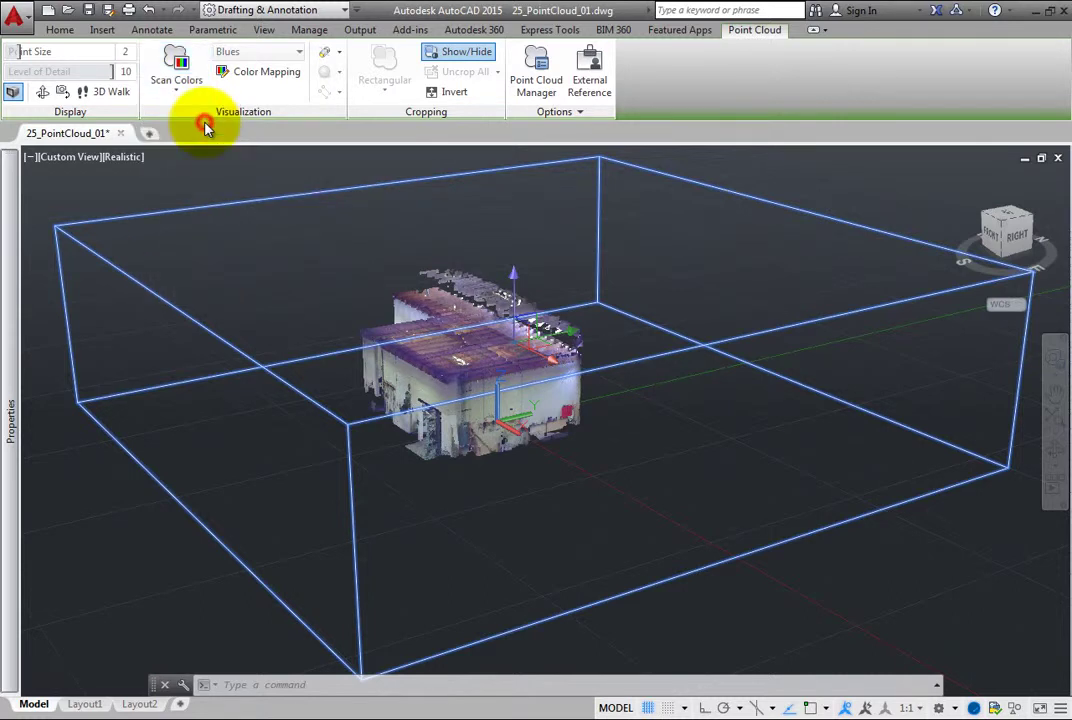
{"action": "scroll", "coordinate": [540, 452], "scroll_direction": "up", "scroll_amount": 2}
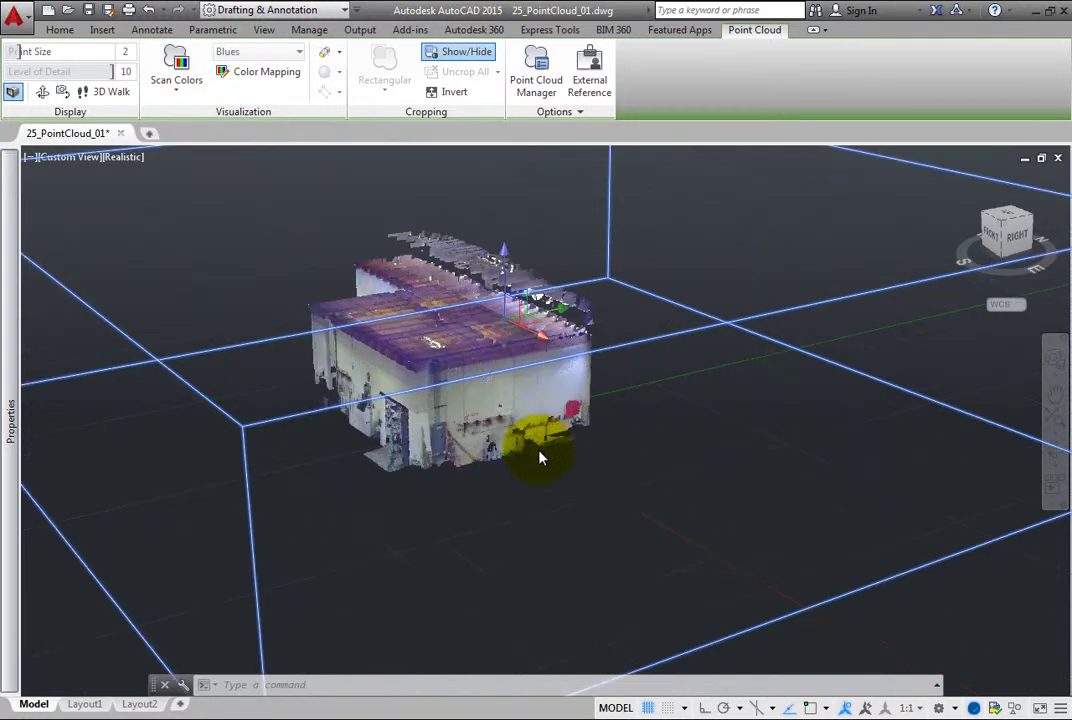
{"action": "scroll", "coordinate": [540, 456], "scroll_direction": "up", "scroll_amount": 2}
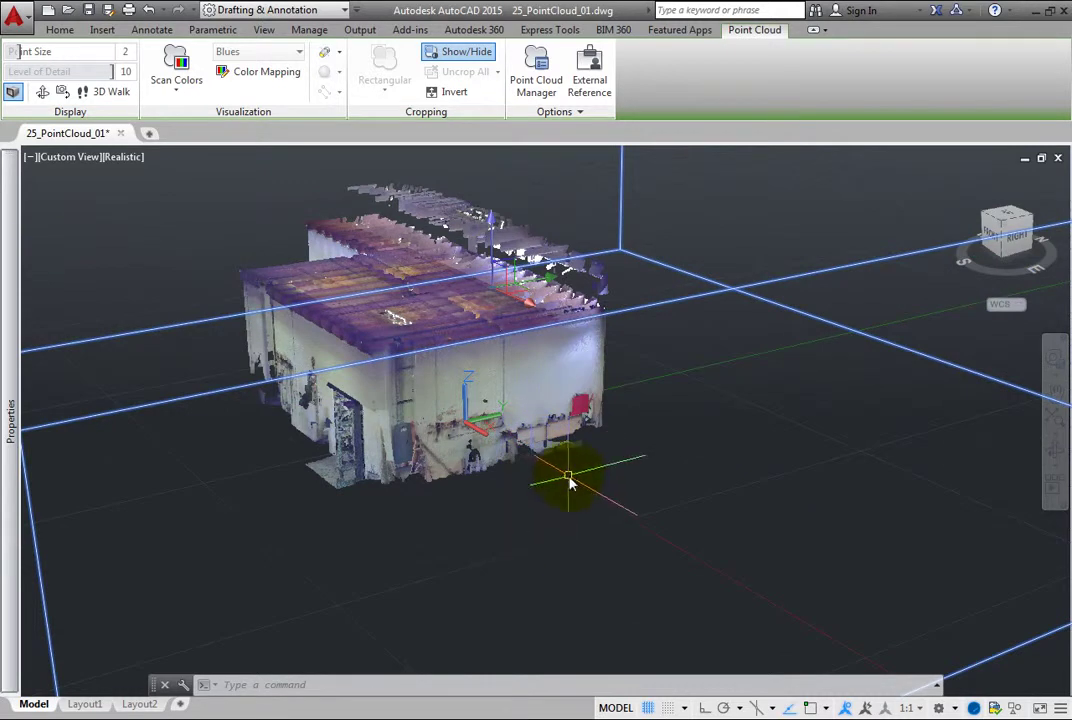
- Stylize the selected point cloud by Object Color, and after that by Normal
{"action": "left_click", "coordinate": [180, 97]}
{"action": "left_click", "coordinate": [186, 153]}
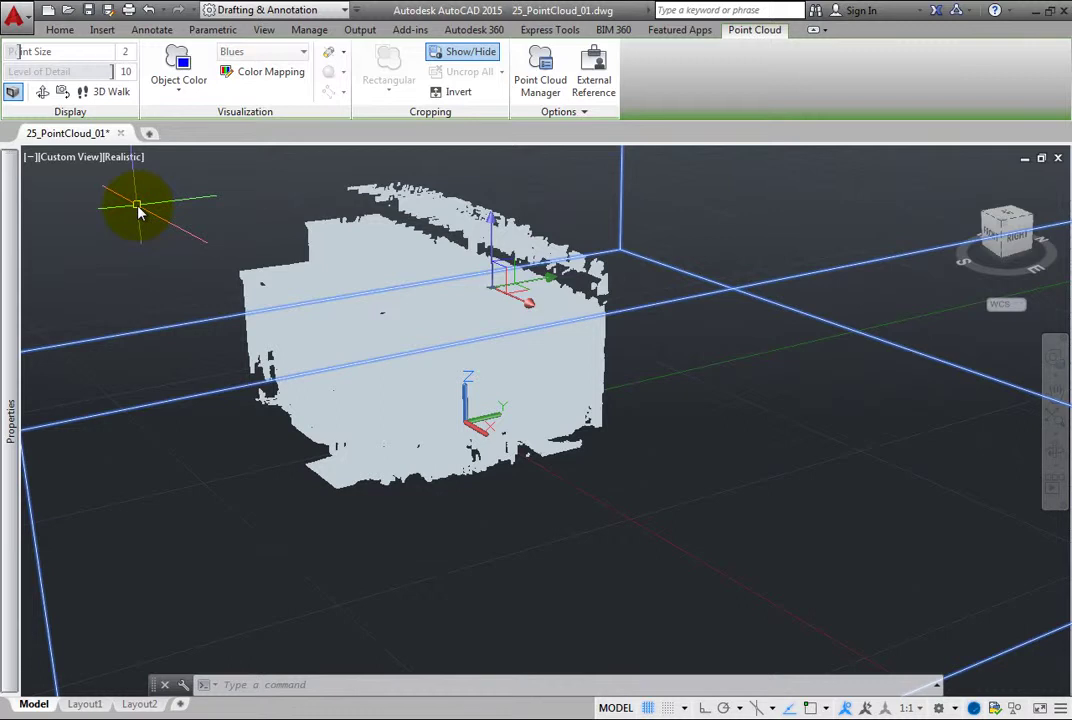
{"action": "left_click", "coordinate": [179, 92]}
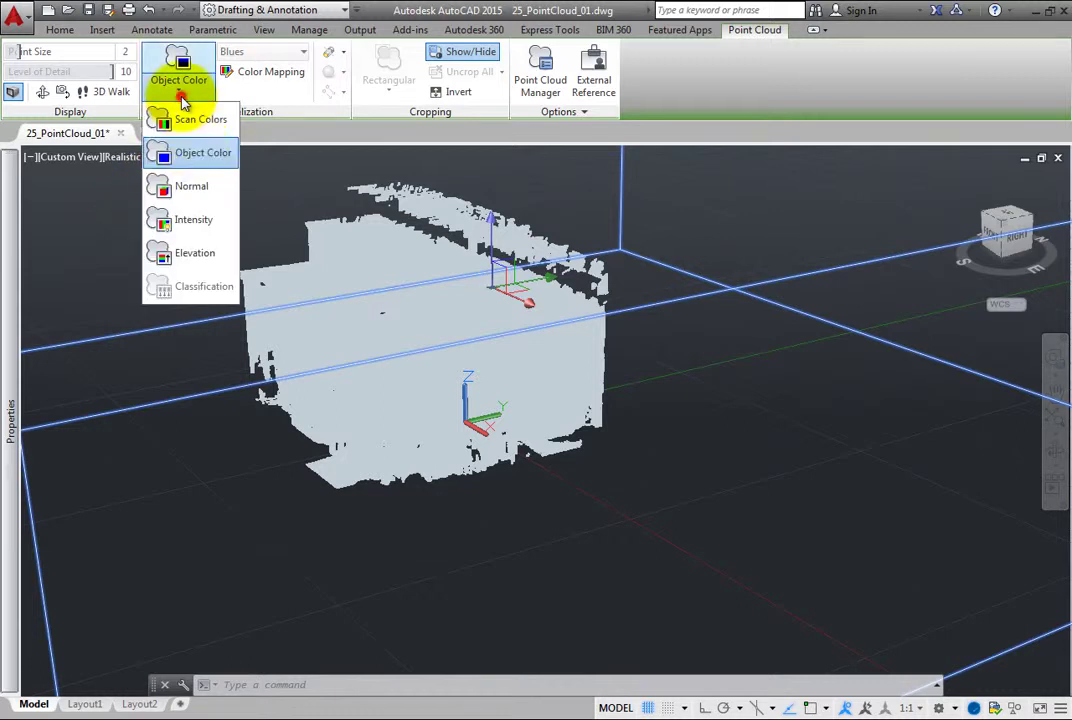
{"action": "left_click", "coordinate": [188, 187]}
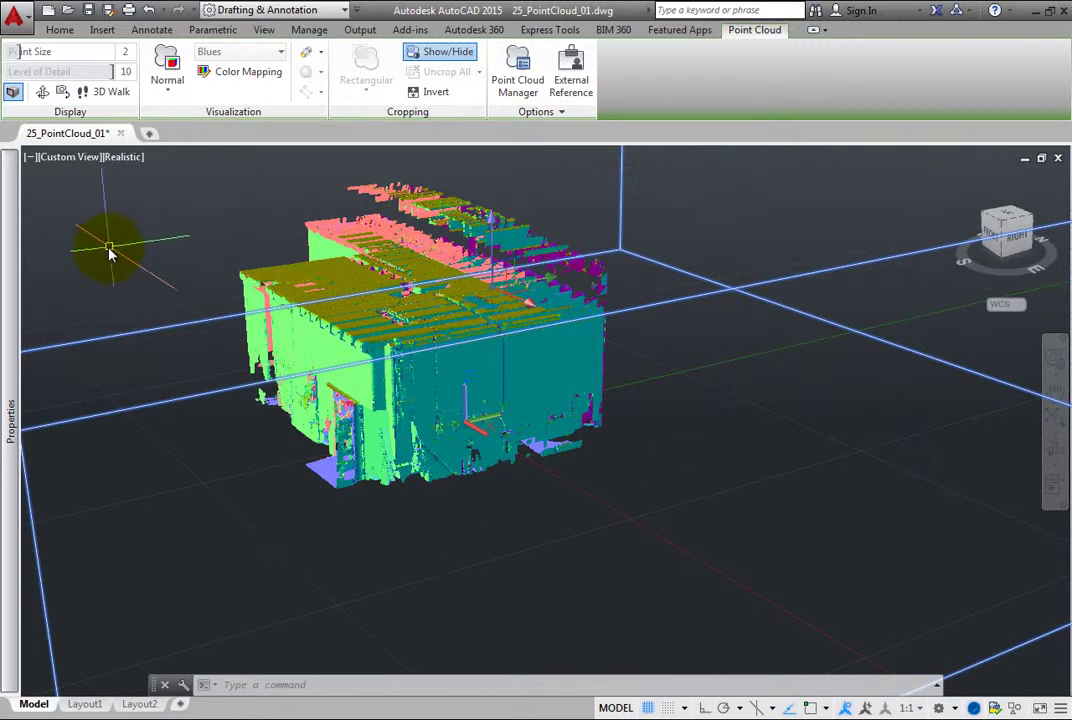
{"action": "middle_click_drag", "start_coordinate": [100, 246], "coordinate": [136, 245], "text": "shift"}
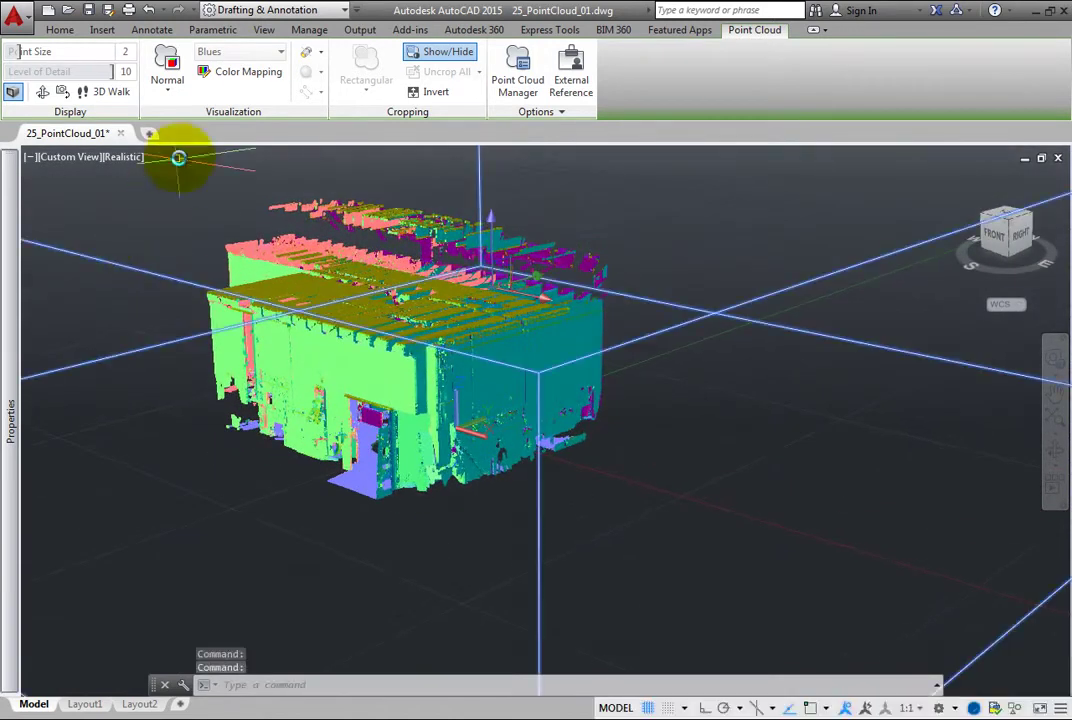
- Change the point cloud's stylization to Intensity
{"action": "left_click", "coordinate": [168, 88]}
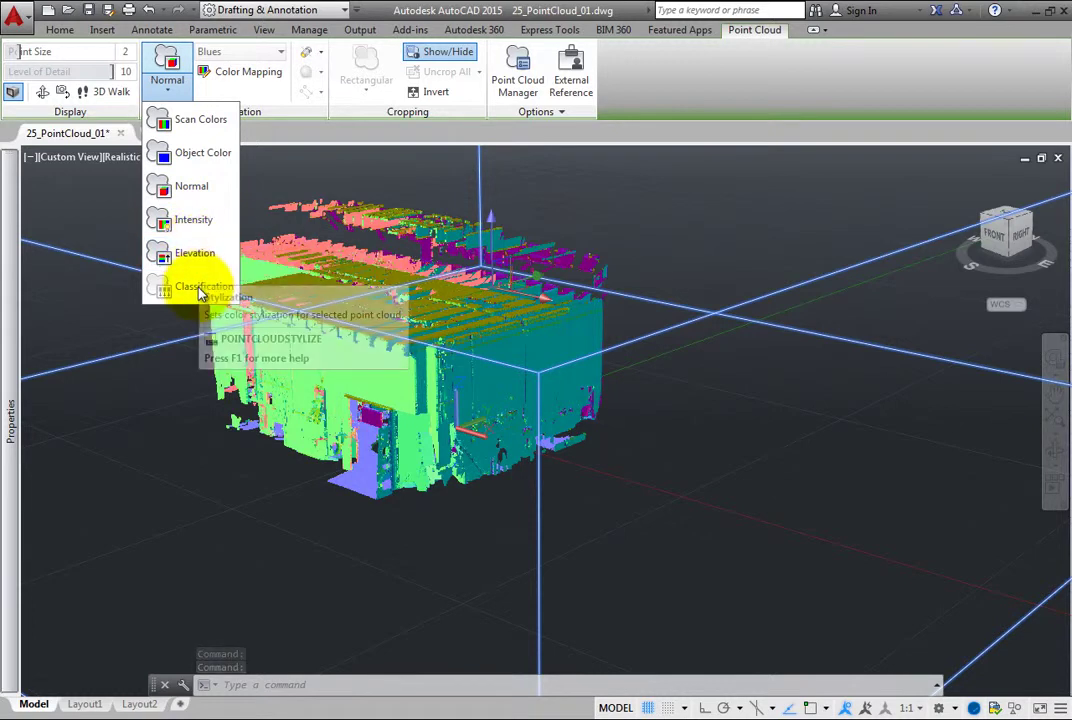
{"action": "left_click", "coordinate": [198, 222]}
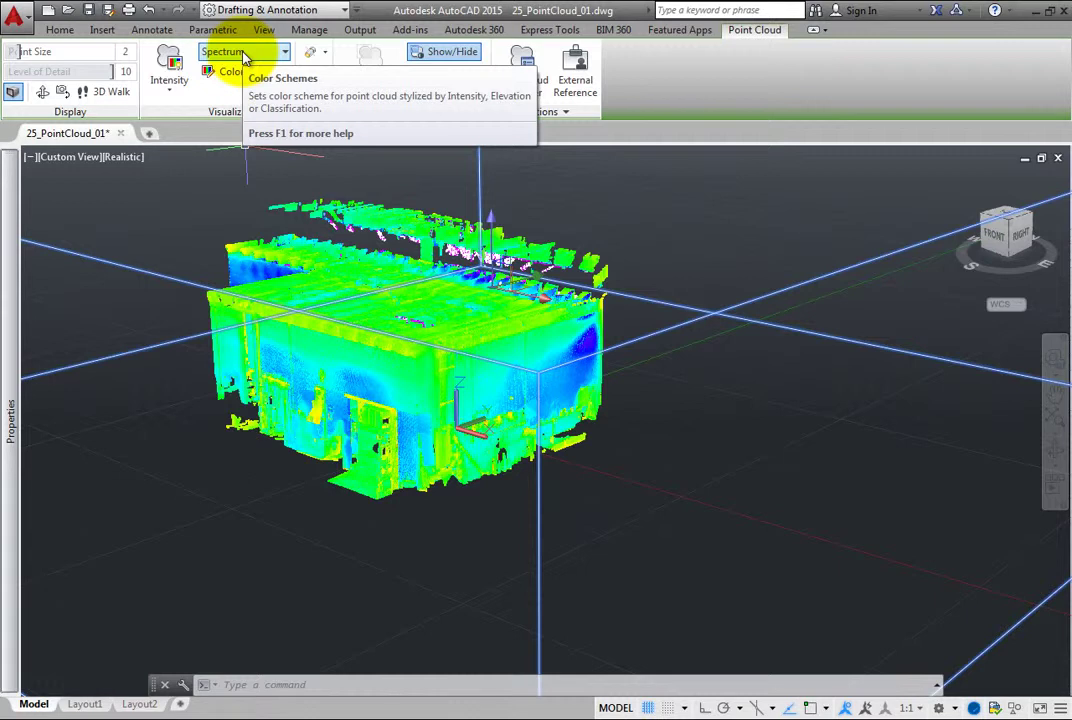
- Stylize the point cloud by Elevation and set its color scheme to Spectrum
{"action": "left_click", "coordinate": [168, 89]}
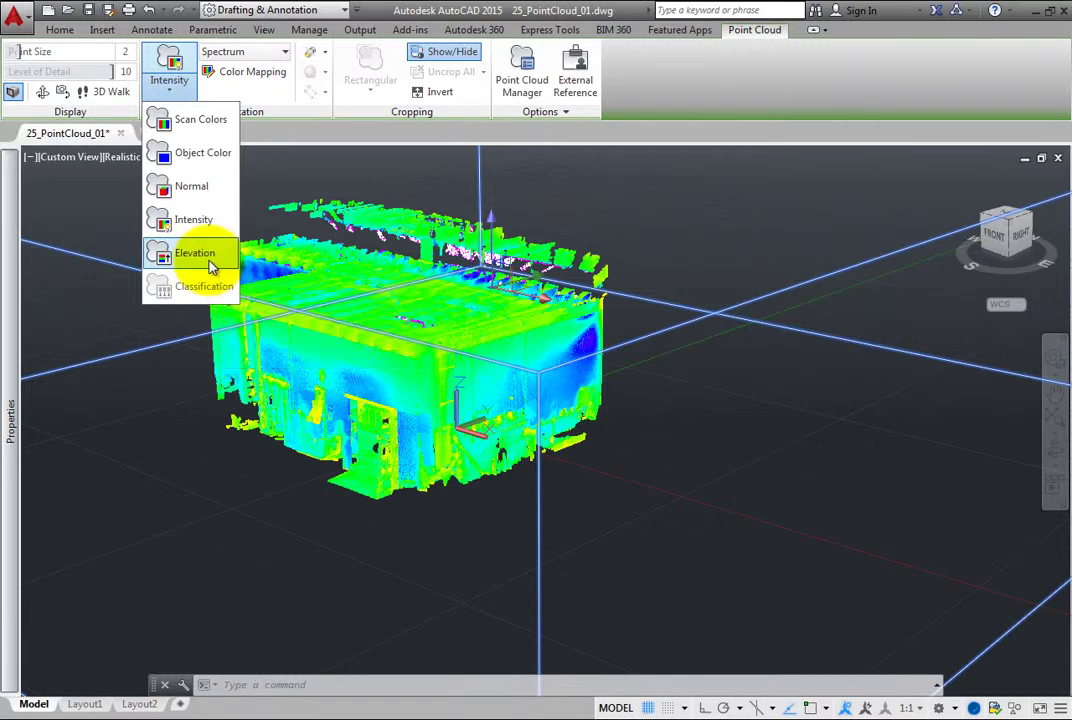
{"action": "left_click", "coordinate": [207, 258]}
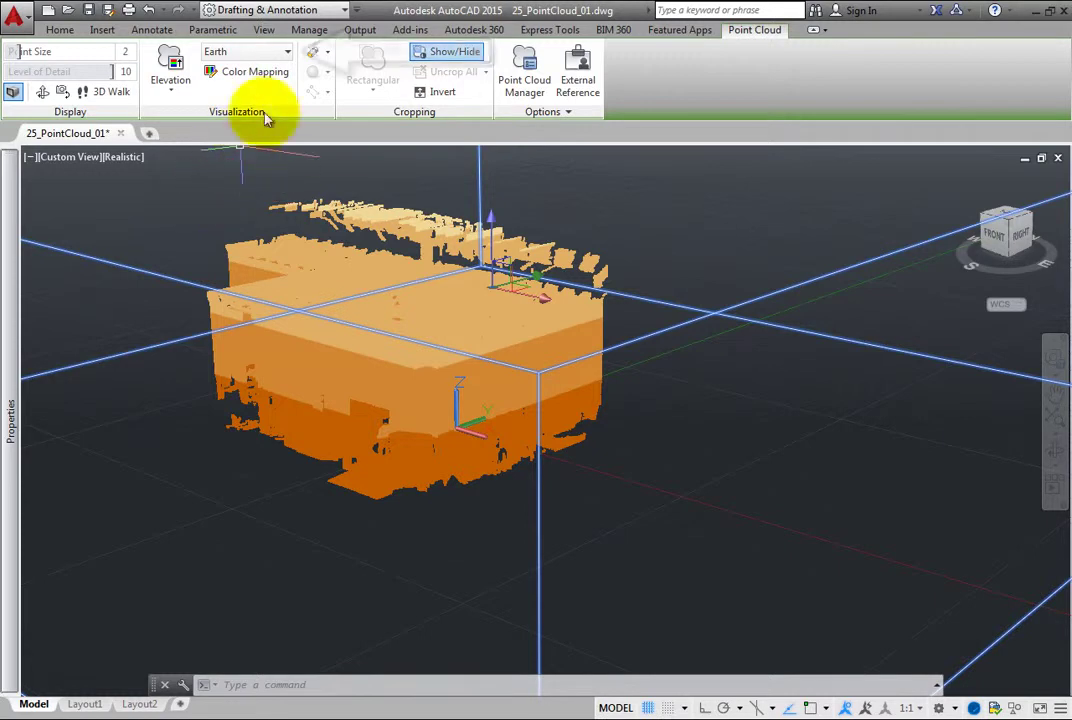
{"action": "left_click", "coordinate": [289, 57]}
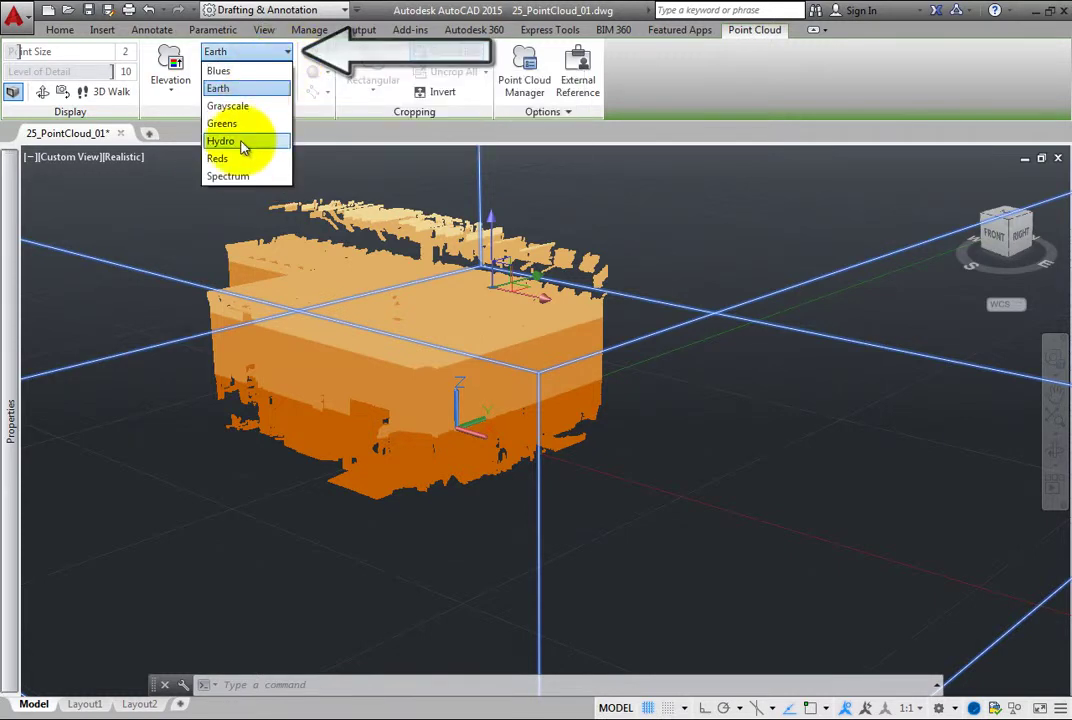
{"action": "left_click", "coordinate": [238, 177]}
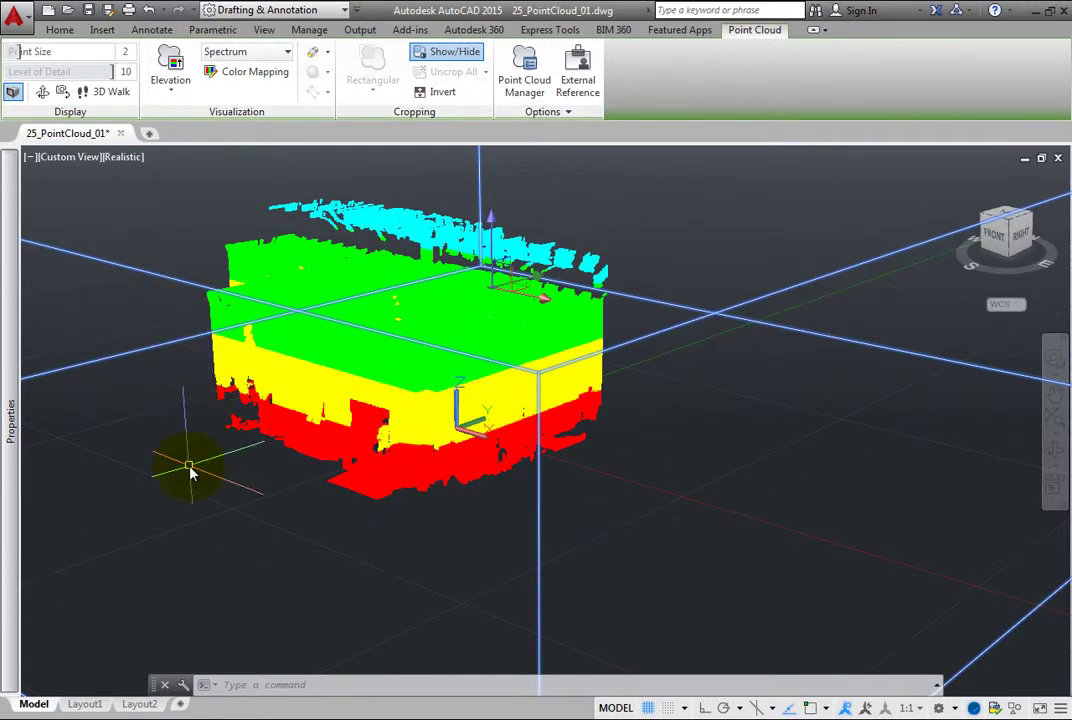
{"action": "middle_click_drag", "start_coordinate": [188, 468], "coordinate": [213, 435], "text": "shift"}
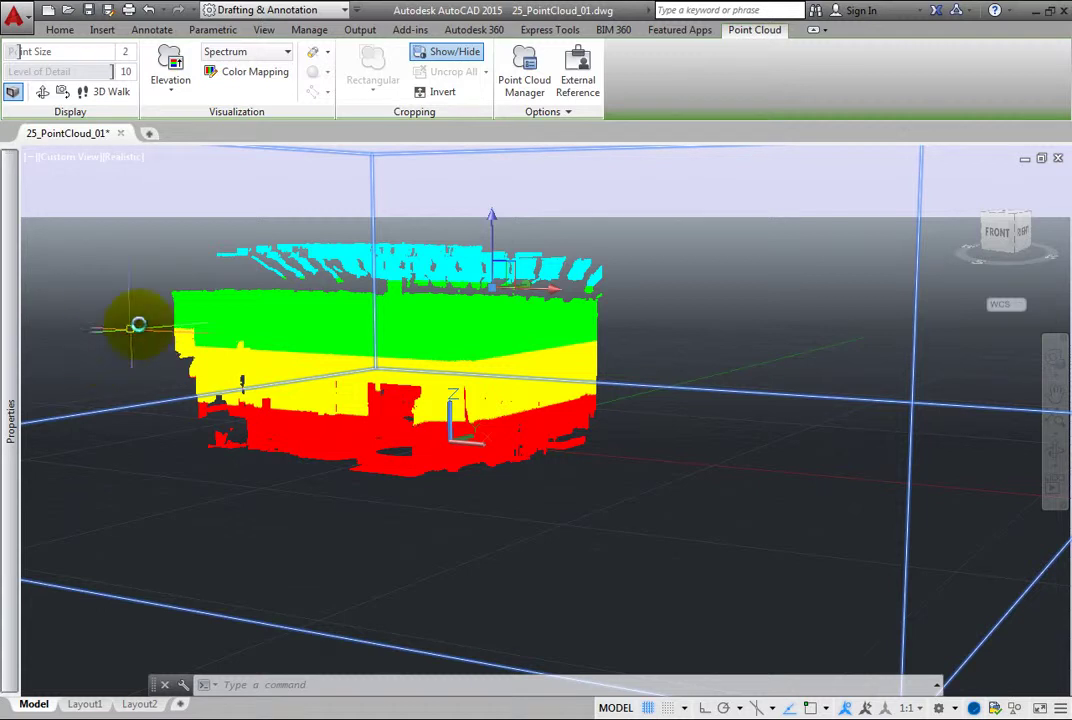
- Open the Point Cloud Color Map and review the Intensity settings and color schemes, keeping Spectrum selected
{"action": "left_click", "coordinate": [250, 80]}
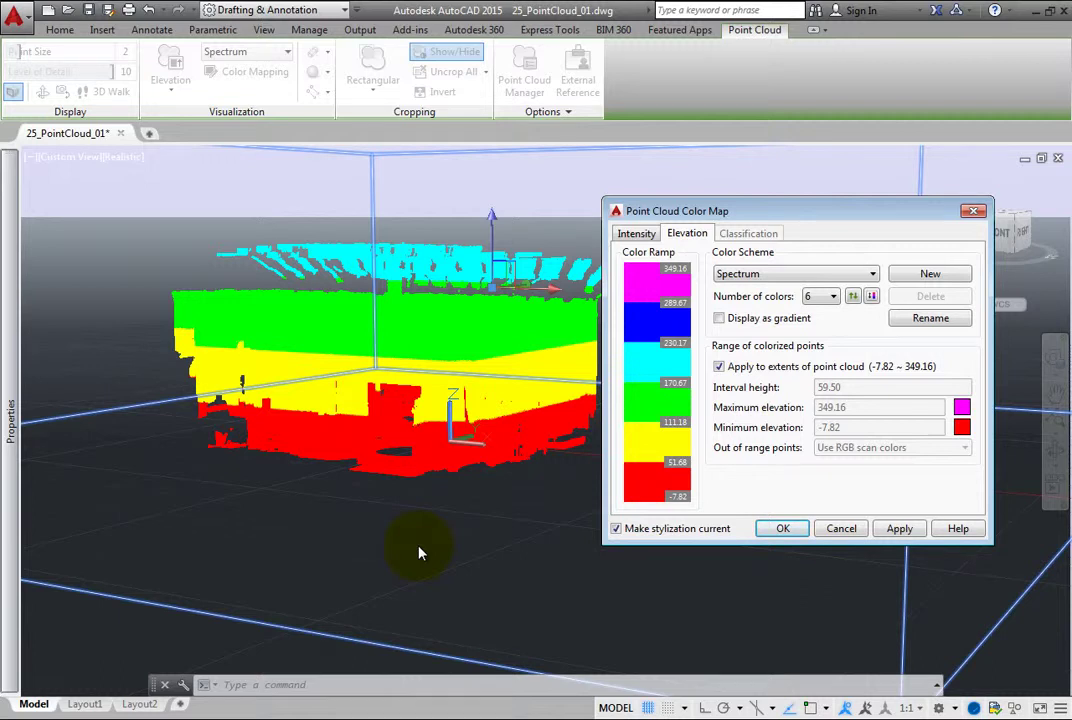
{"action": "left_click", "coordinate": [635, 235]}
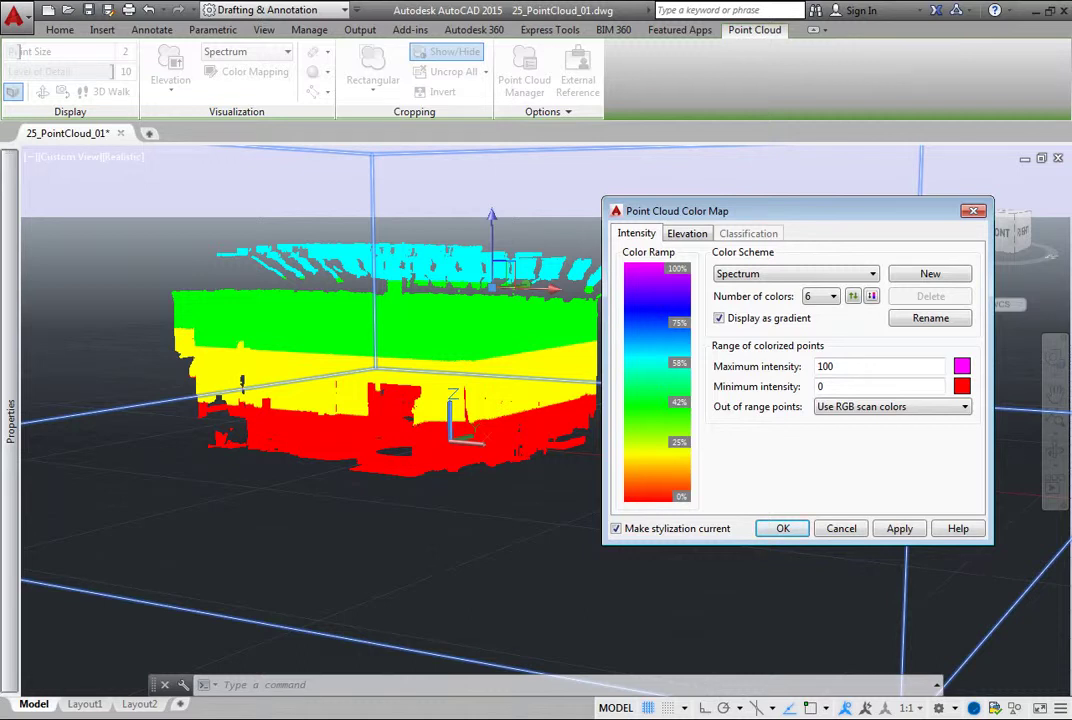
{"action": "left_click", "coordinate": [872, 274]}
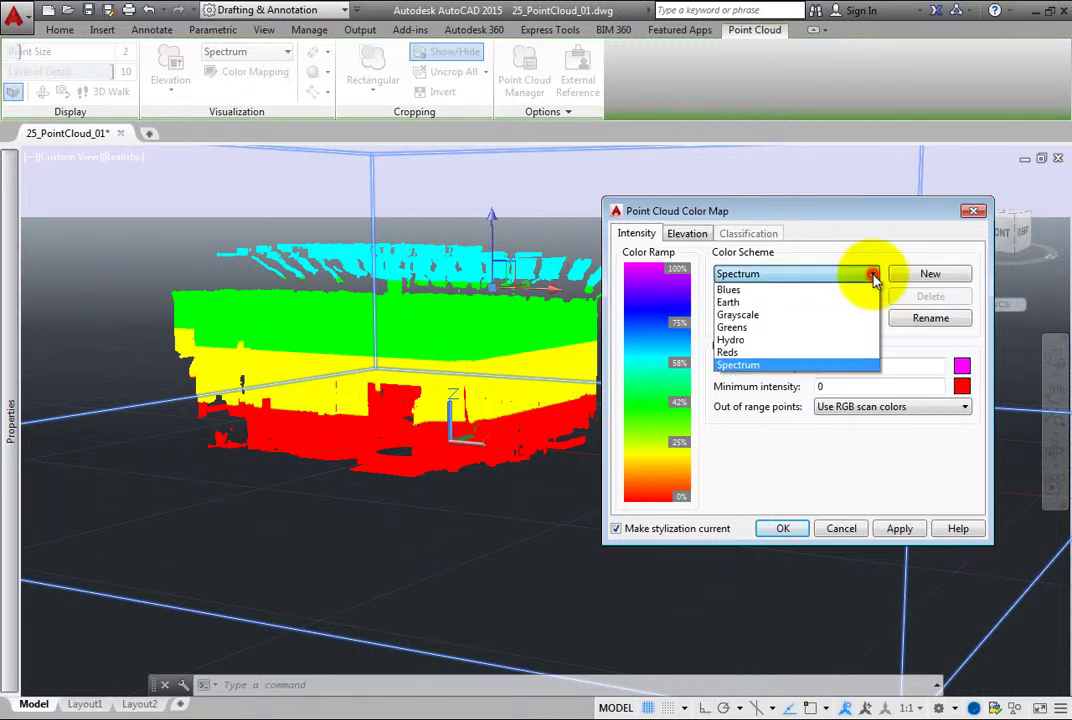
{"action": "left_click", "coordinate": [797, 365]}
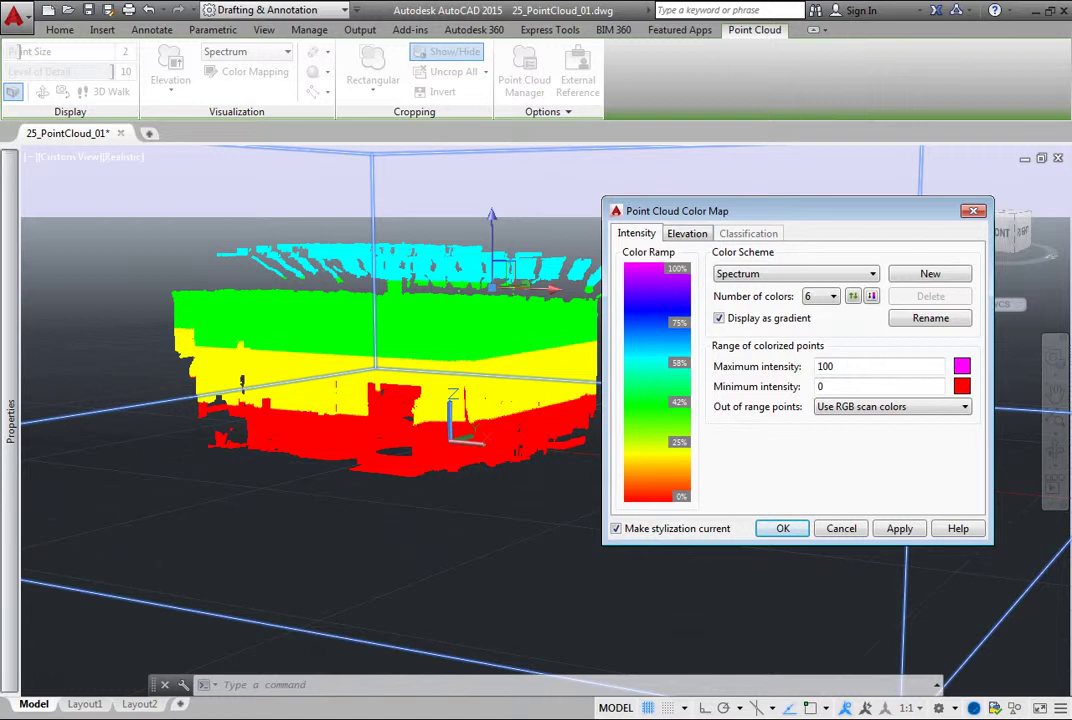
- Display the Elevation color scheme as a gradient and apply it to the point cloud
{"action": "left_click", "coordinate": [683, 234]}
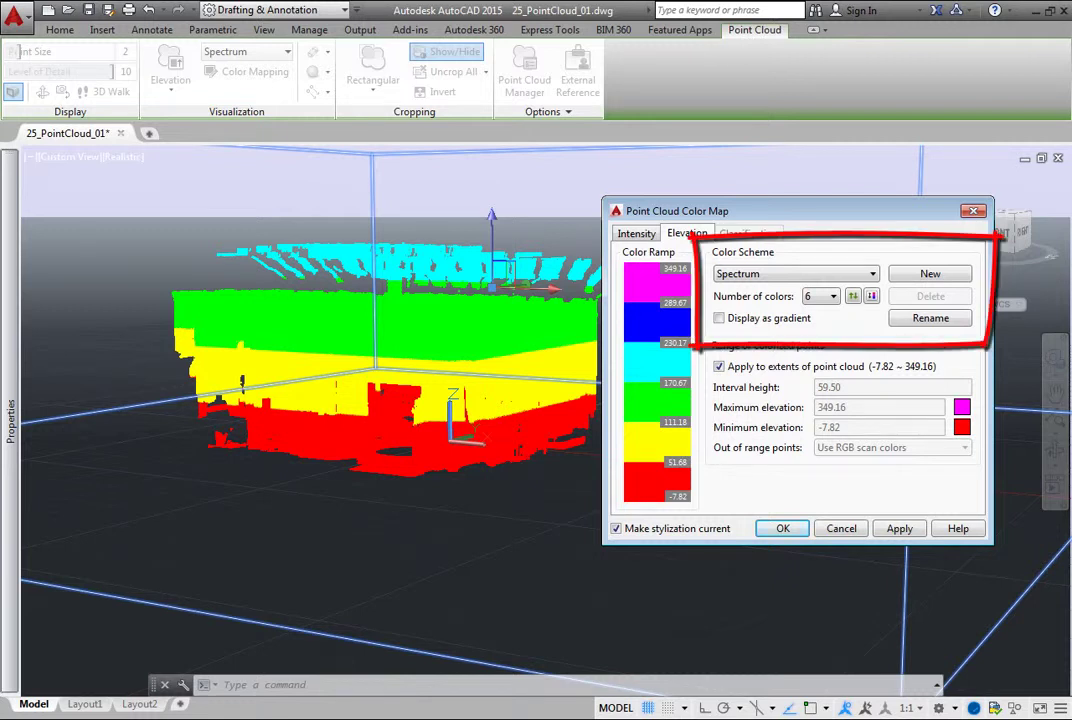
{"action": "left_click", "coordinate": [719, 318]}
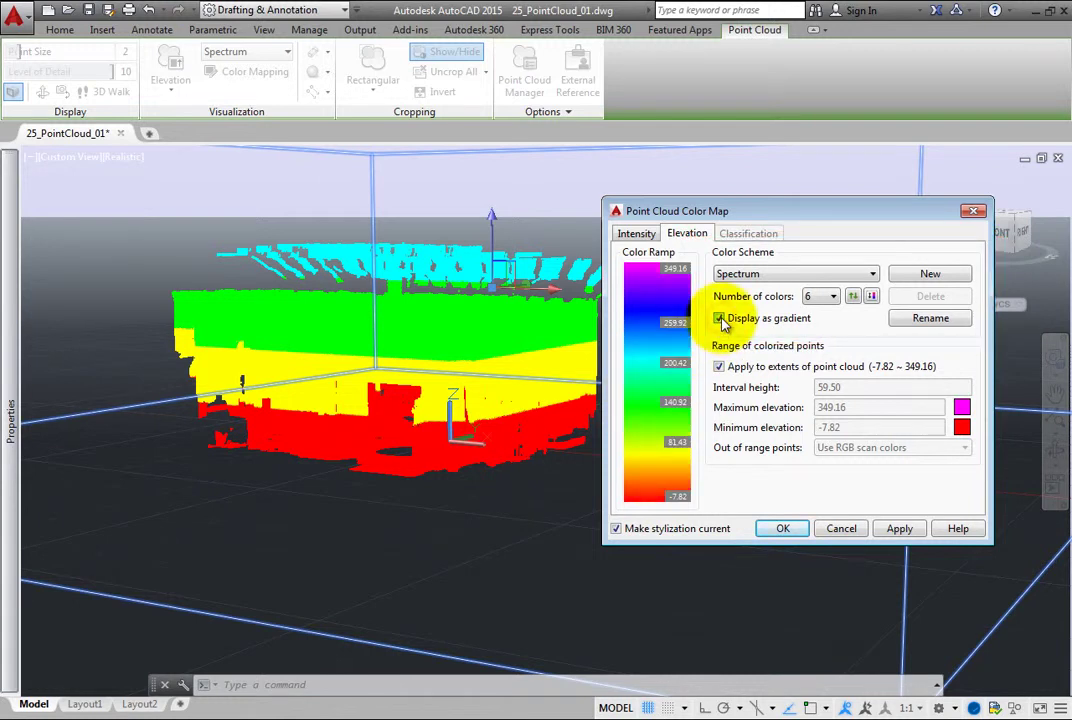
{"action": "left_click", "coordinate": [899, 528]}
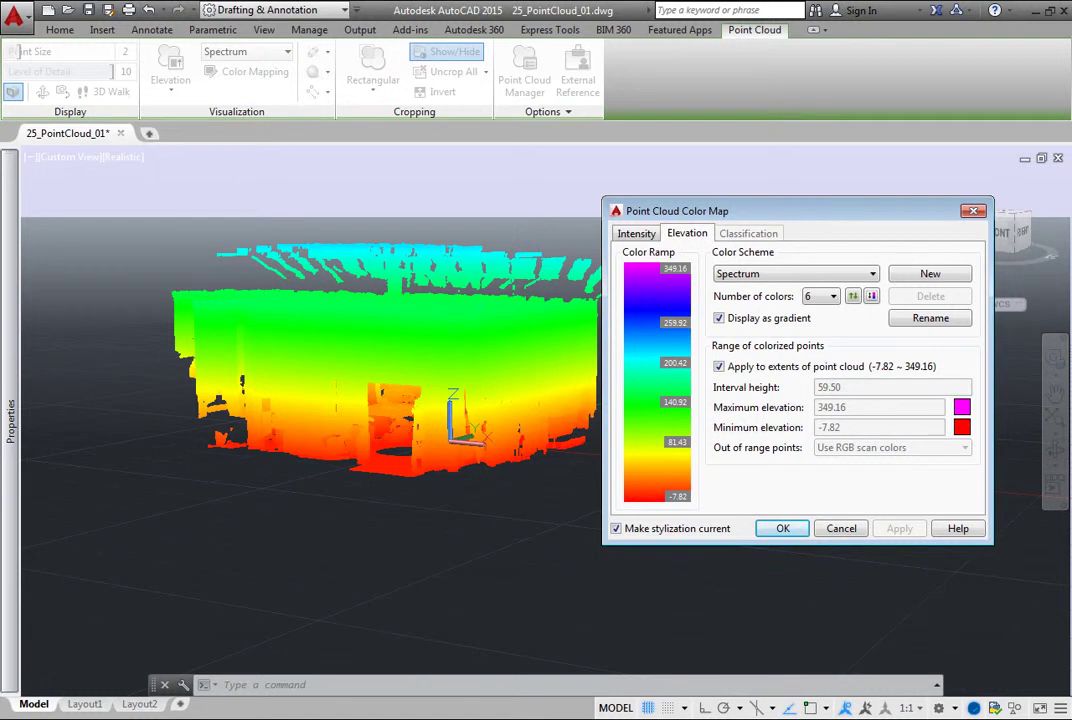
- Turn off the gradient display for the Elevation color scheme, apply the change and close the color map settings
{"action": "left_click", "coordinate": [718, 318]}
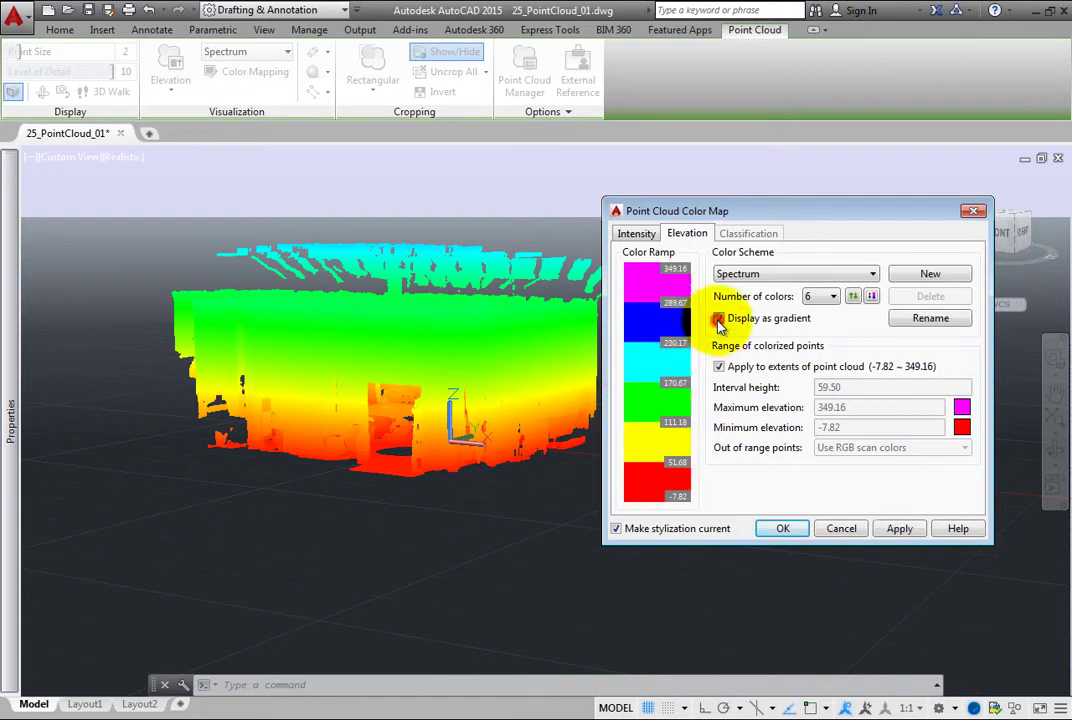
{"action": "left_click", "coordinate": [902, 531]}
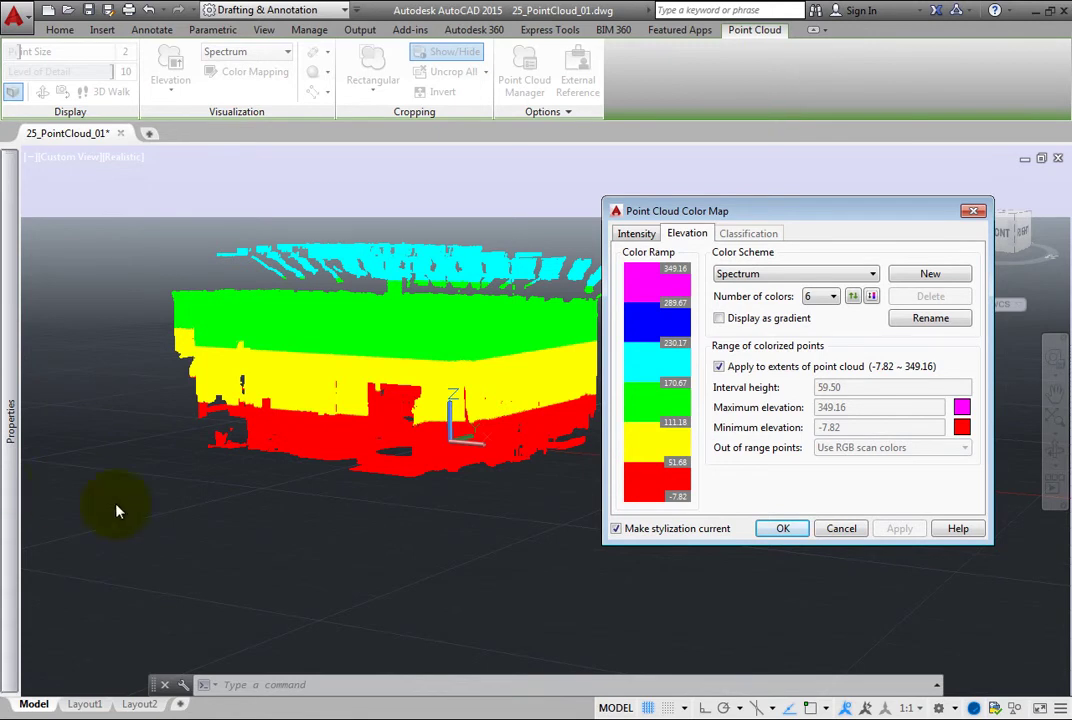
{"action": "left_click", "coordinate": [841, 529]}
- Open the list of Stylization options in the point cloud's properties
{"action": "middle_click_drag", "start_coordinate": [418, 530], "coordinate": [720, 538], "text": "shift"}
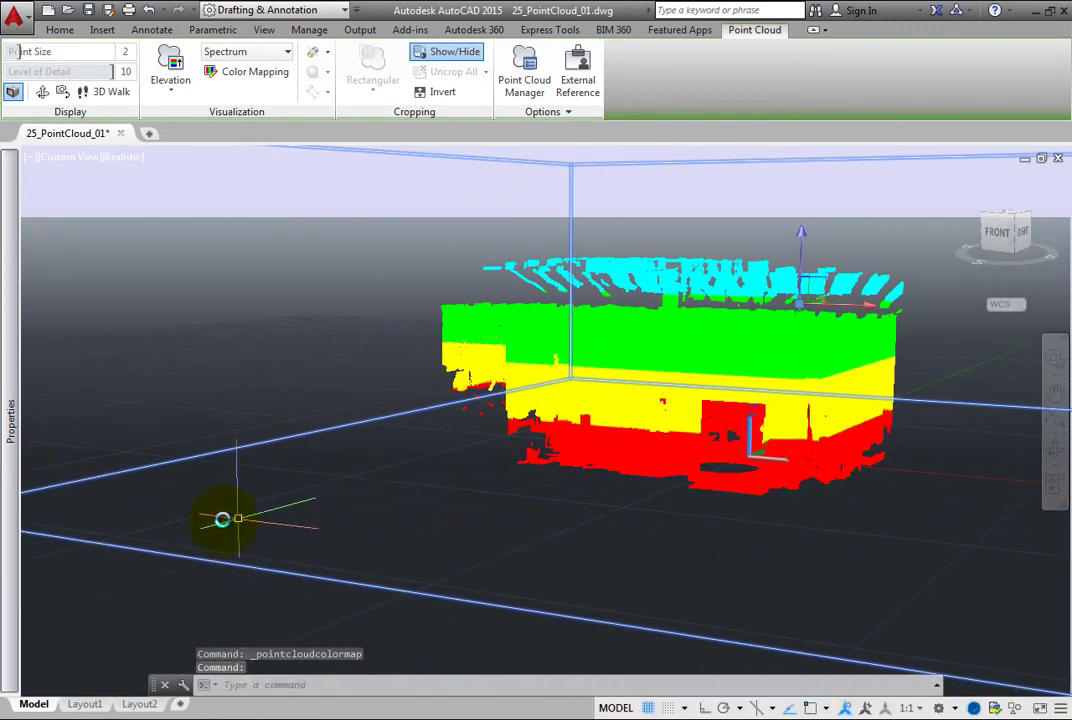
{"action": "mouse_move", "coordinate": [20, 530]}
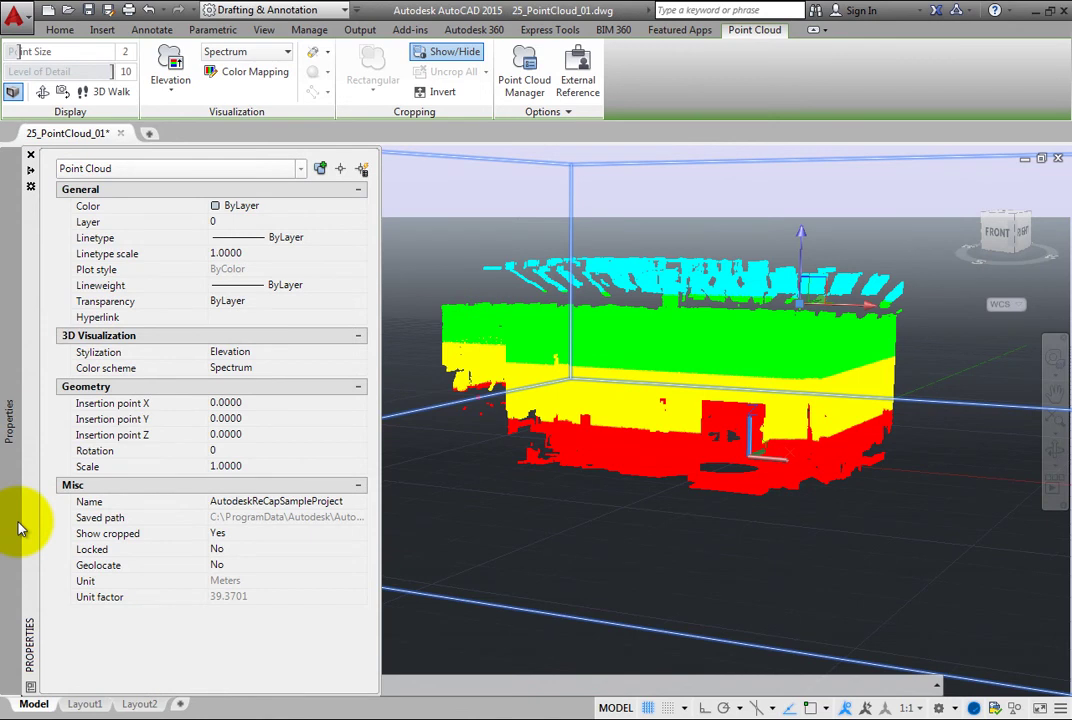
{"action": "left_click", "coordinate": [308, 356]}
{"action": "left_click", "coordinate": [361, 353]}
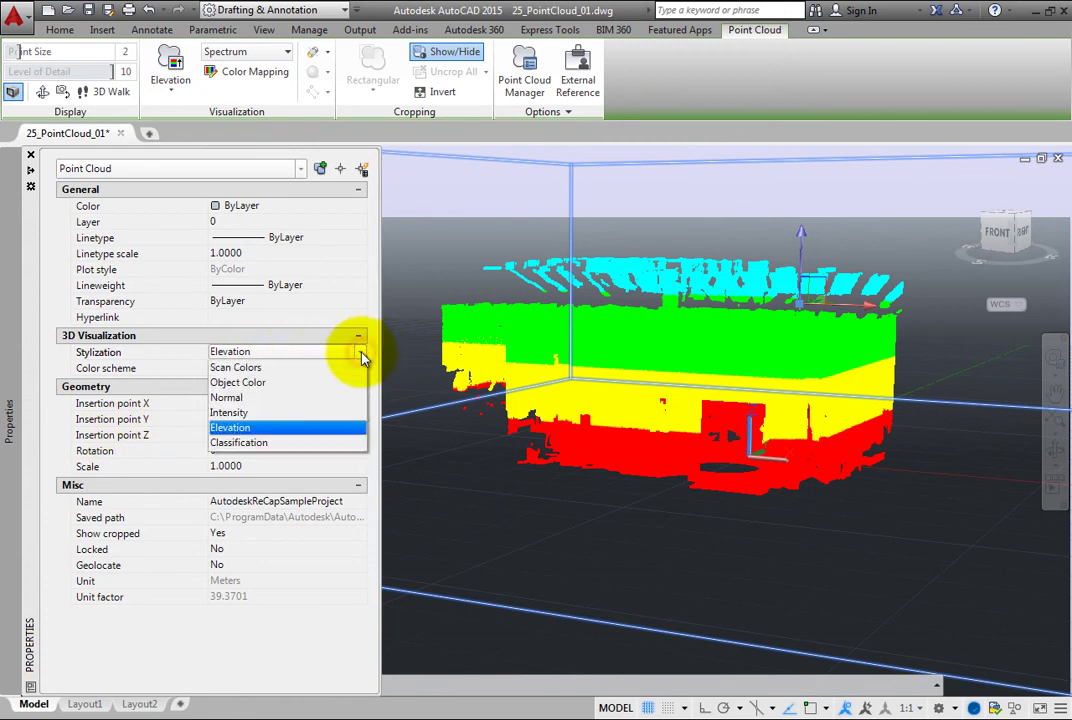